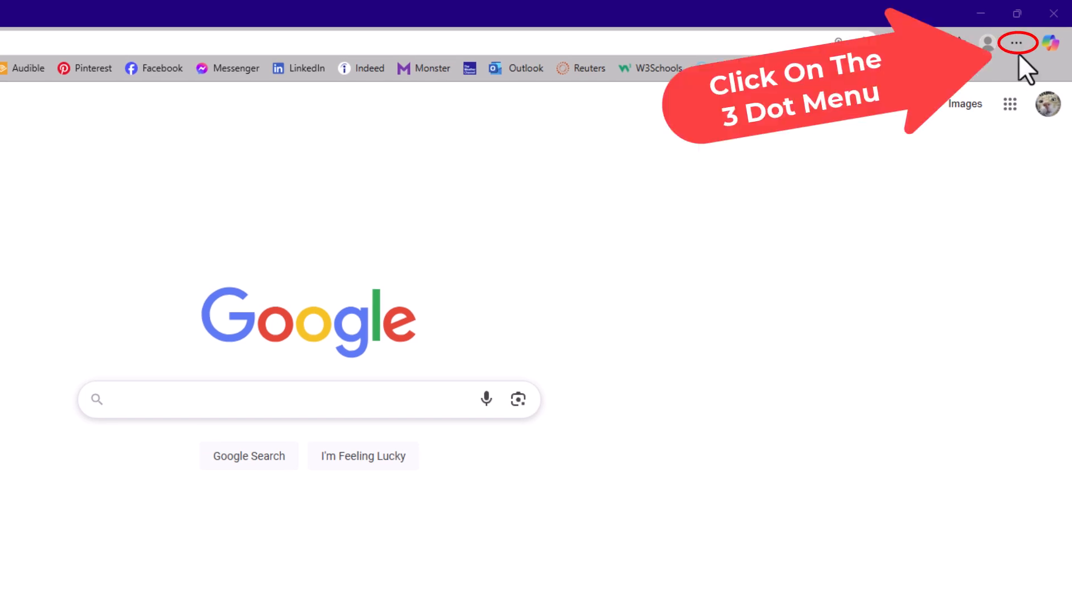
Reach Edge's Settings page from the three-dot Settings and more menu
{"action": "left_click", "coordinate": [1017, 43]}
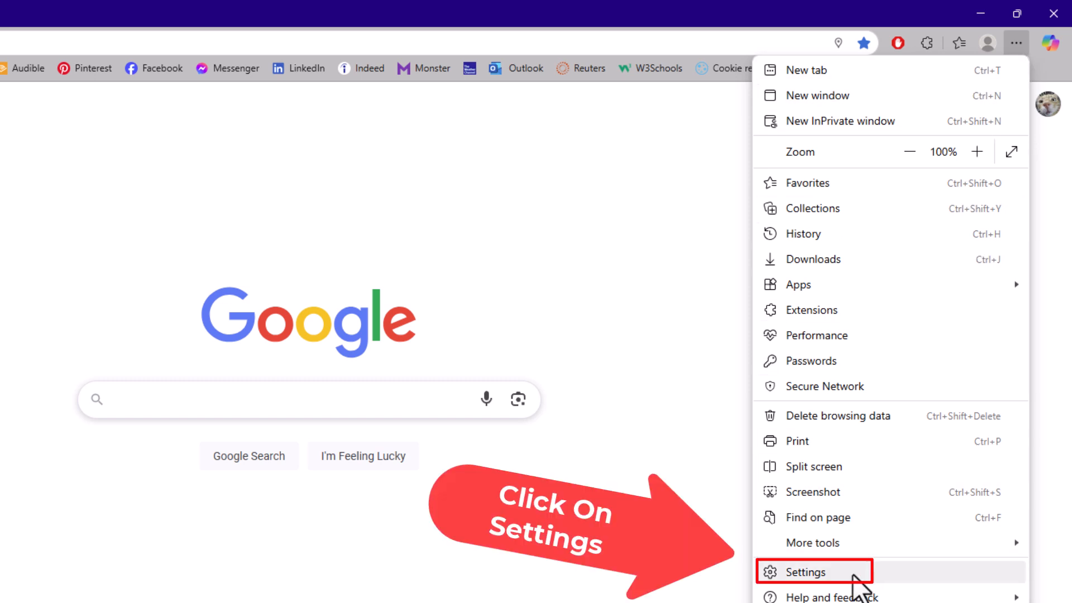
{"action": "left_click", "coordinate": [858, 578]}
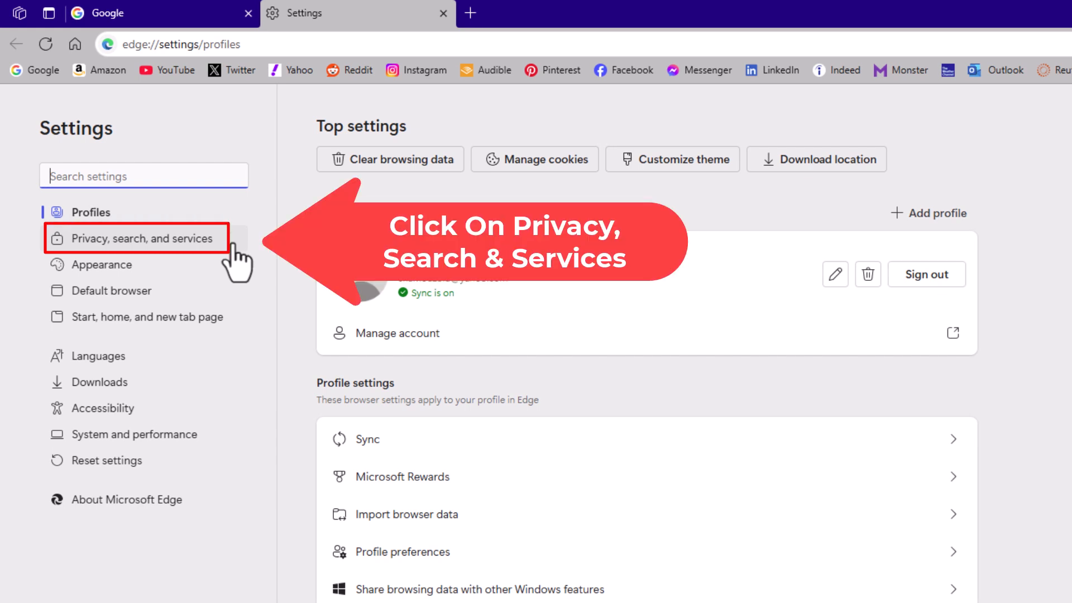
Show All permissions under Privacy, search, and services > Site permissions
{"action": "left_click", "coordinate": [227, 243]}
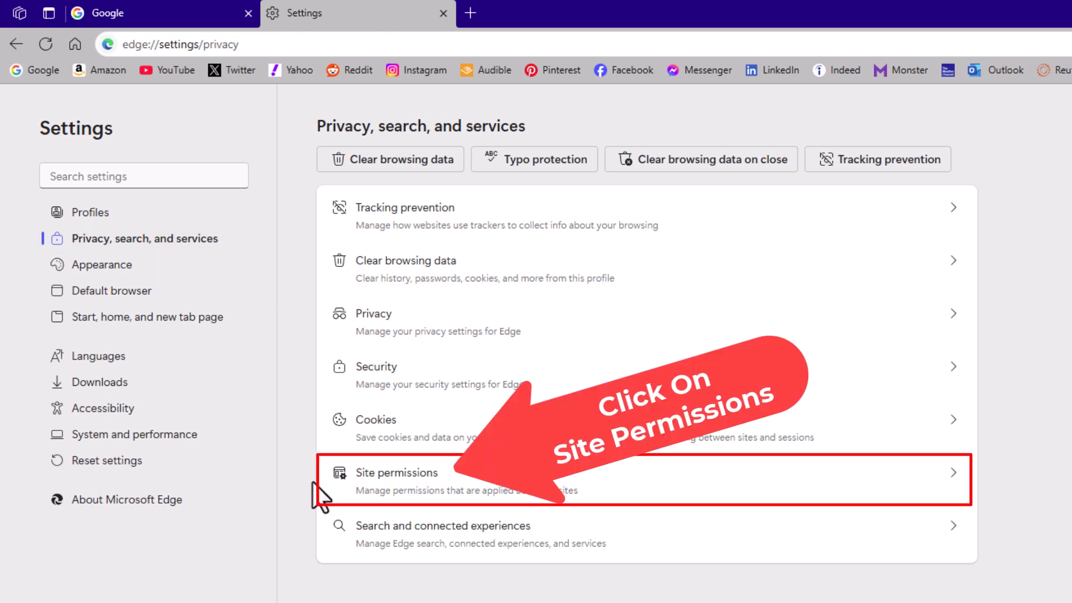
{"action": "left_click", "coordinate": [474, 490]}
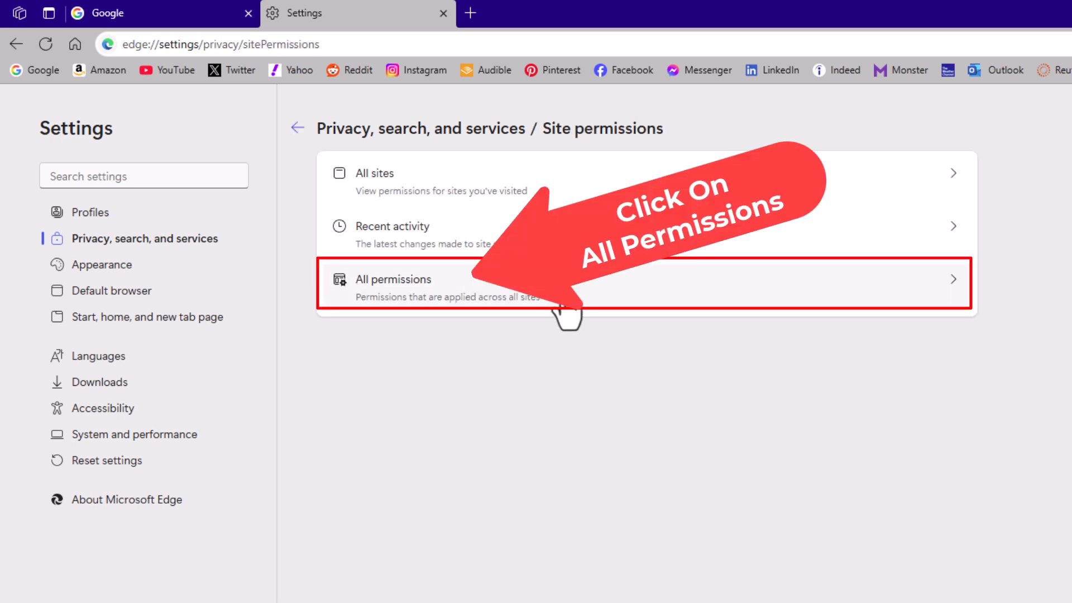
{"action": "left_click", "coordinate": [568, 303]}
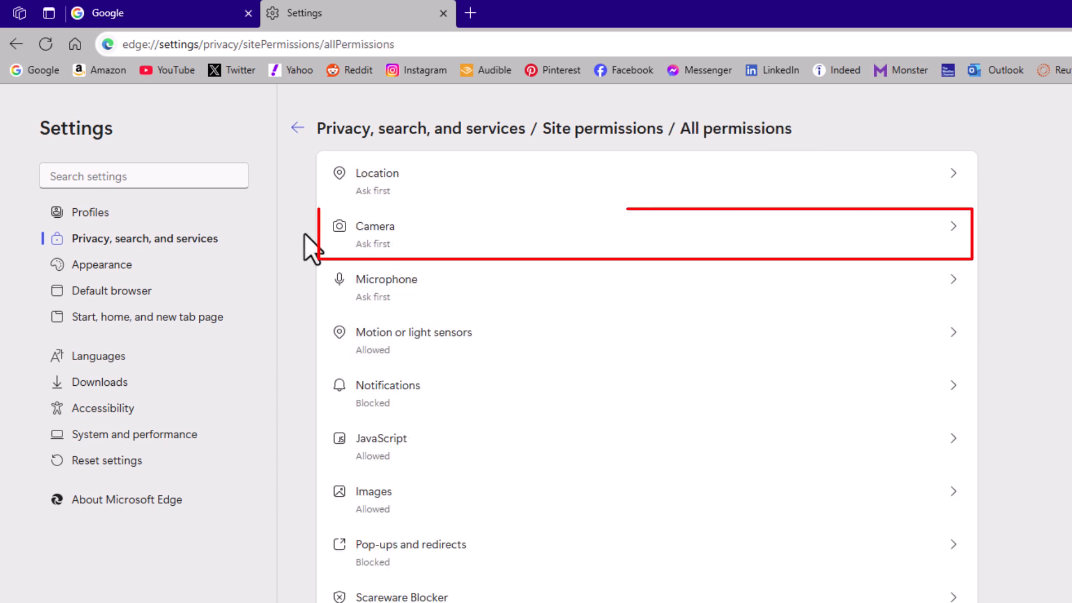
View the Camera permission settings and check the available camera devices list
{"action": "left_click", "coordinate": [444, 241]}
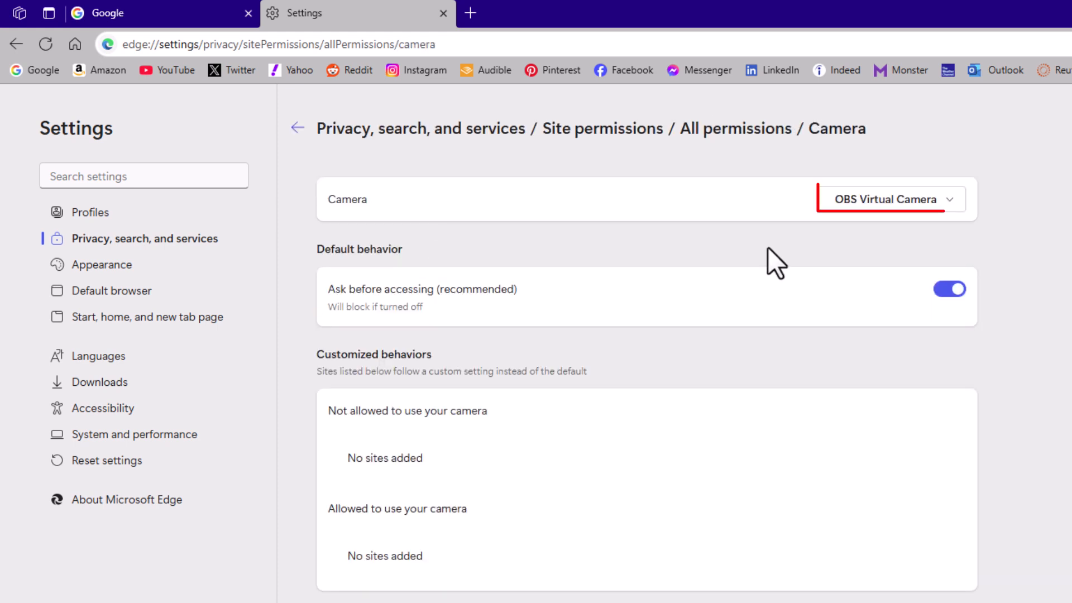
{"action": "left_click", "coordinate": [913, 201]}
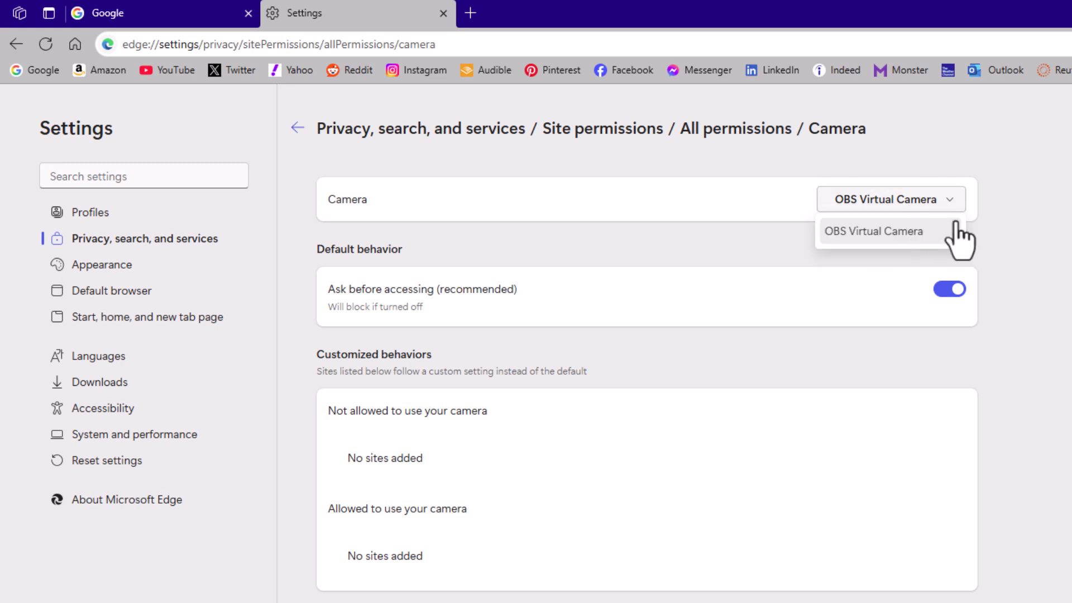
{"action": "left_click", "coordinate": [1007, 232]}
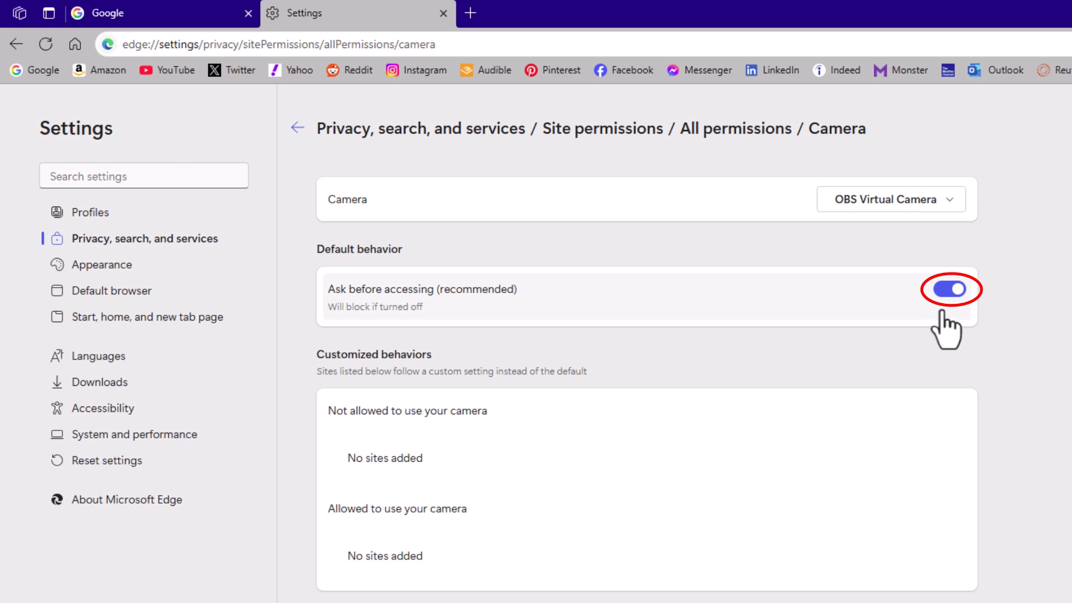
Switch off 'Ask before accessing (recommended)' so camera requests are blocked by default
{"action": "left_click", "coordinate": [950, 291]}
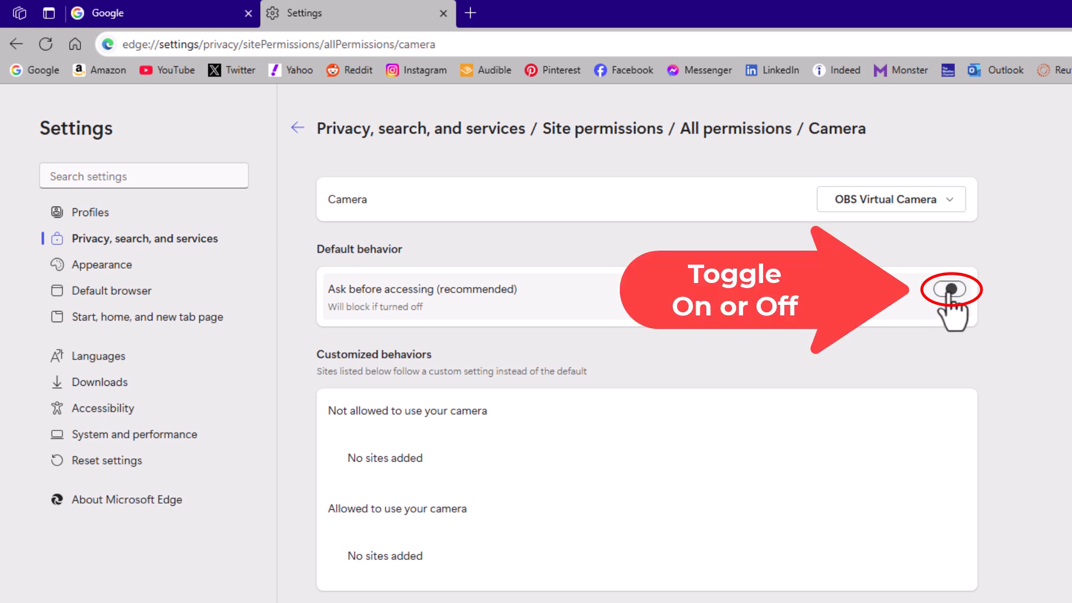